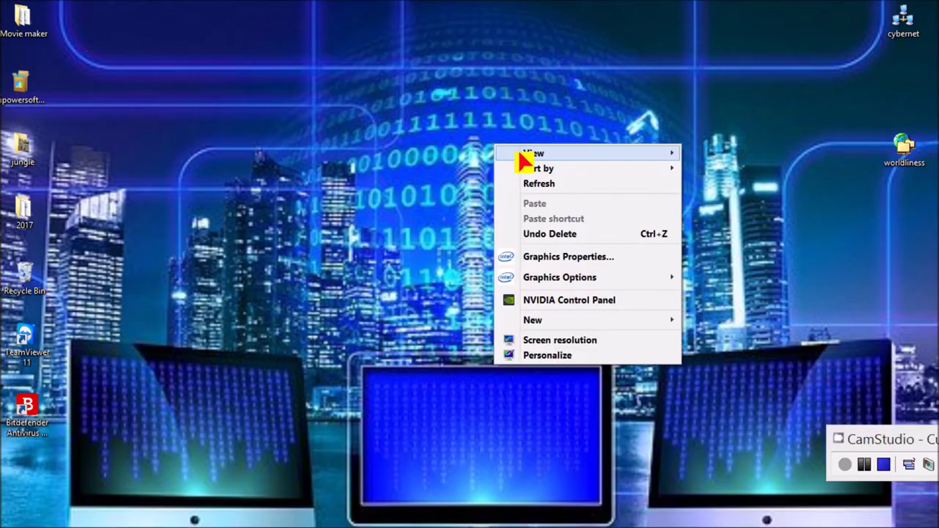
Open Network Connections from the Start button menu and bring up the Wi-Fi adapter's status.
click(549, 184)
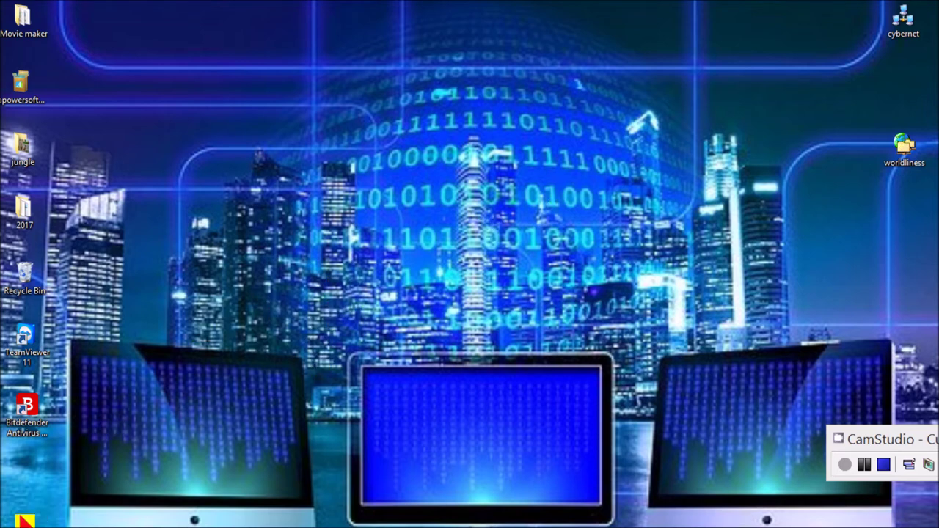
right_click(21, 519)
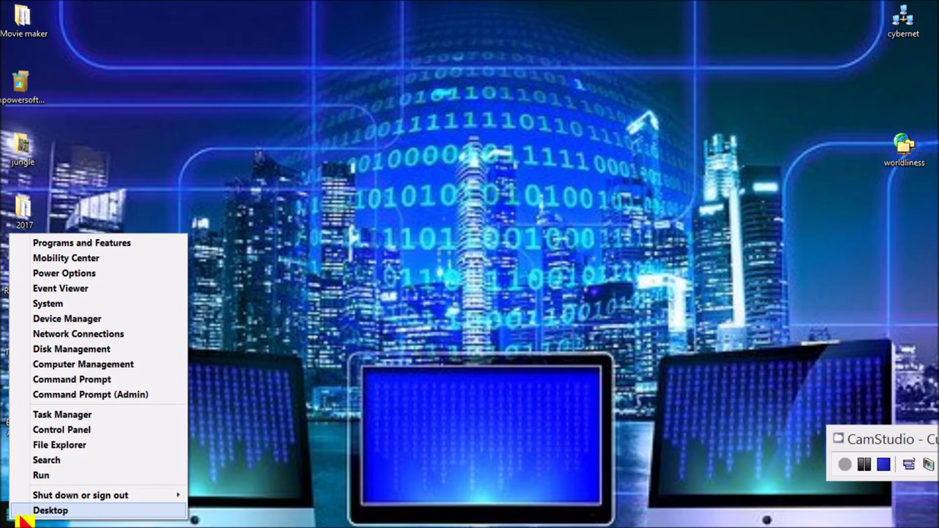
click(112, 336)
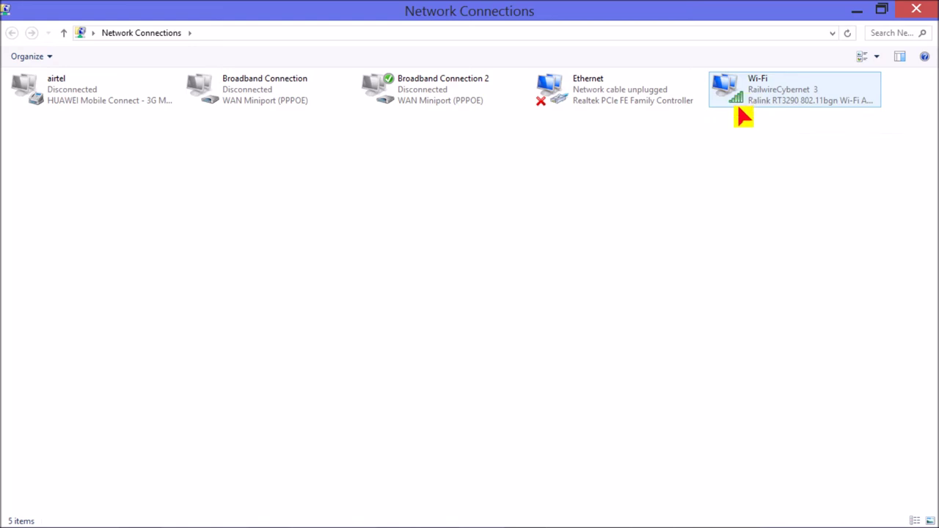
double_click(741, 99)
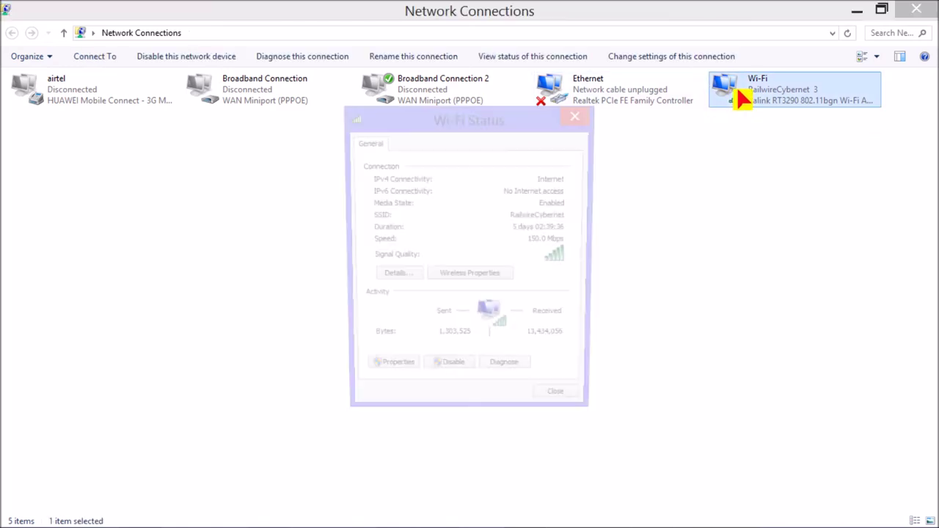
Show the Wi-Fi Network Connection Details with IPv4 192.168.2.5 and gateway 192.168.2.1.
drag(560, 125, 548, 90)
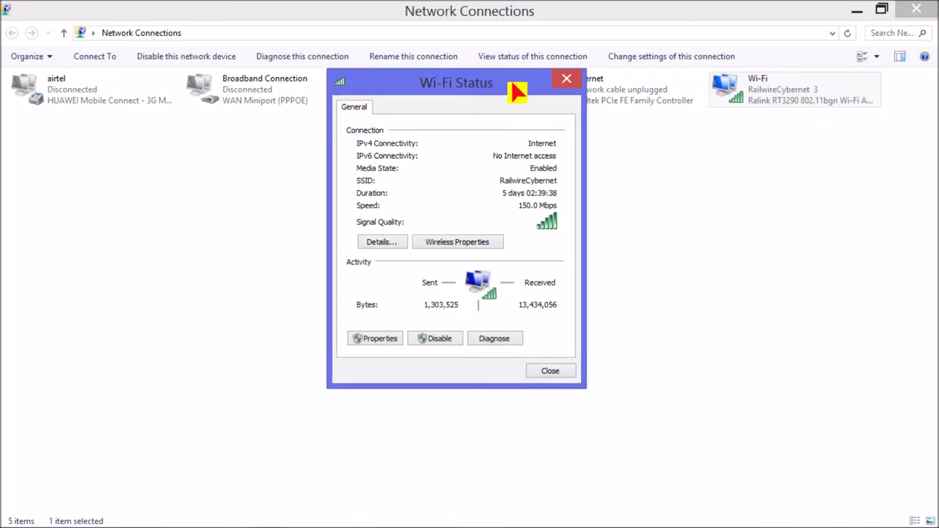
click(383, 244)
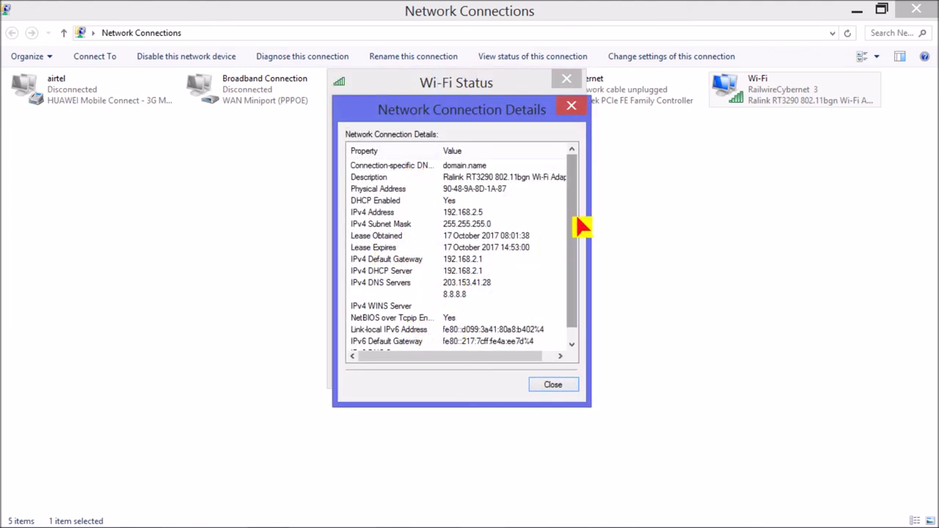
drag(580, 232, 578, 186)
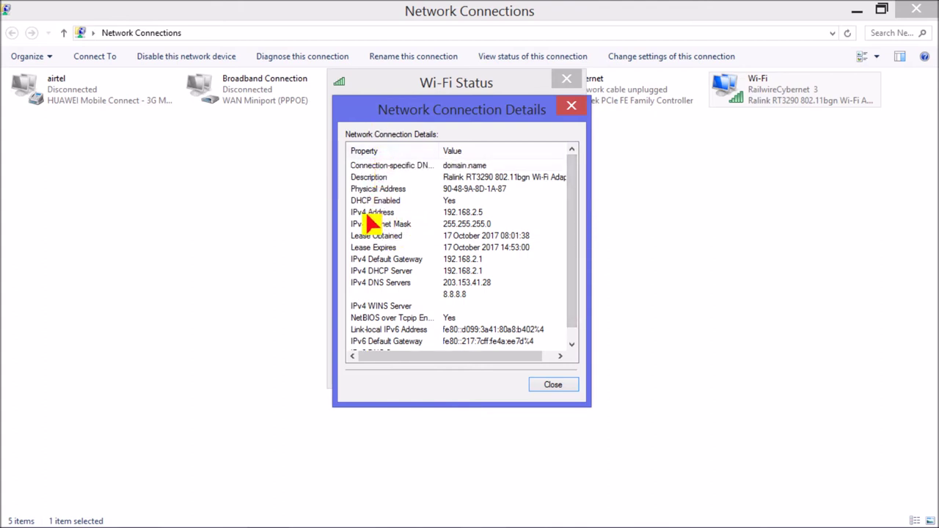
Point out the IPv4 address and default gateway, then close all network windows.
click(372, 215)
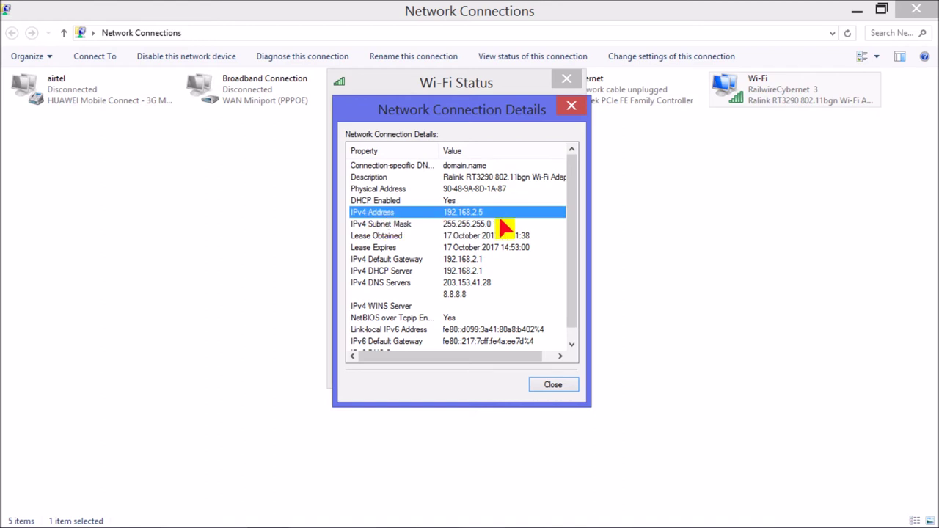
click(398, 263)
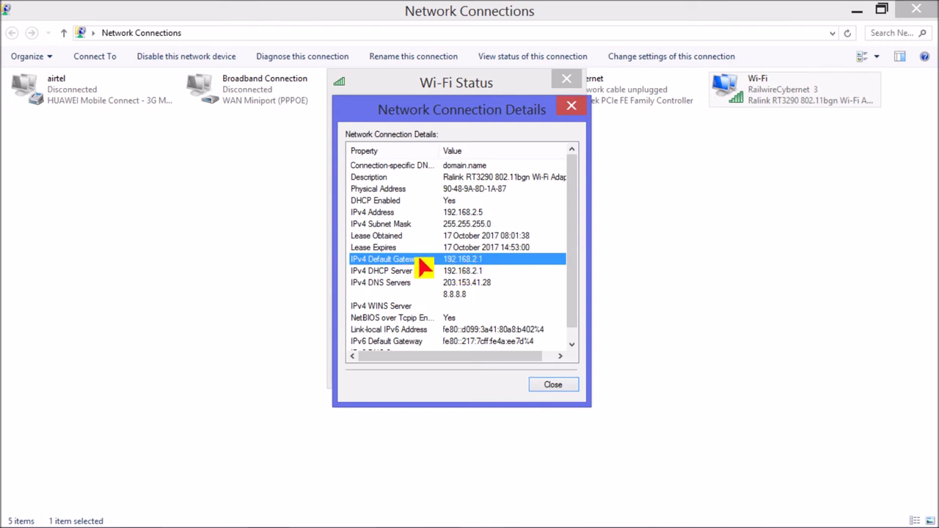
click(573, 108)
click(566, 80)
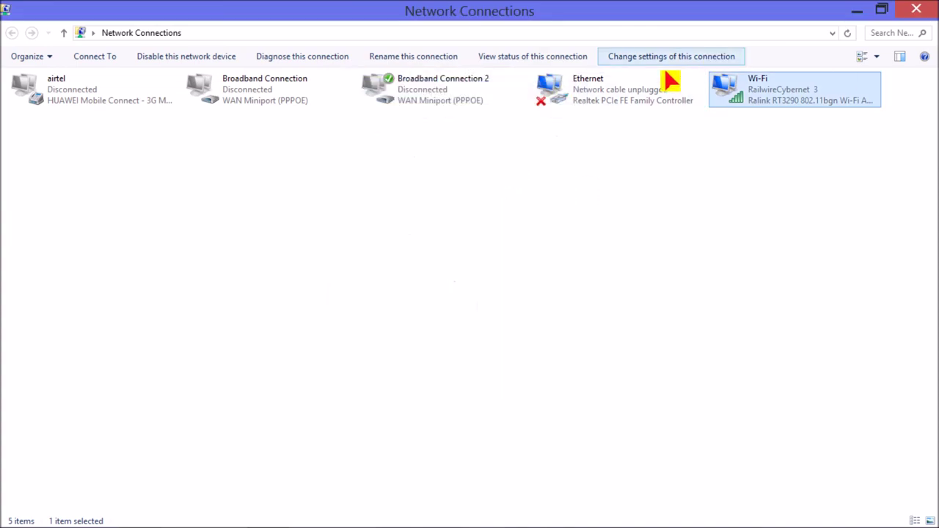
click(915, 11)
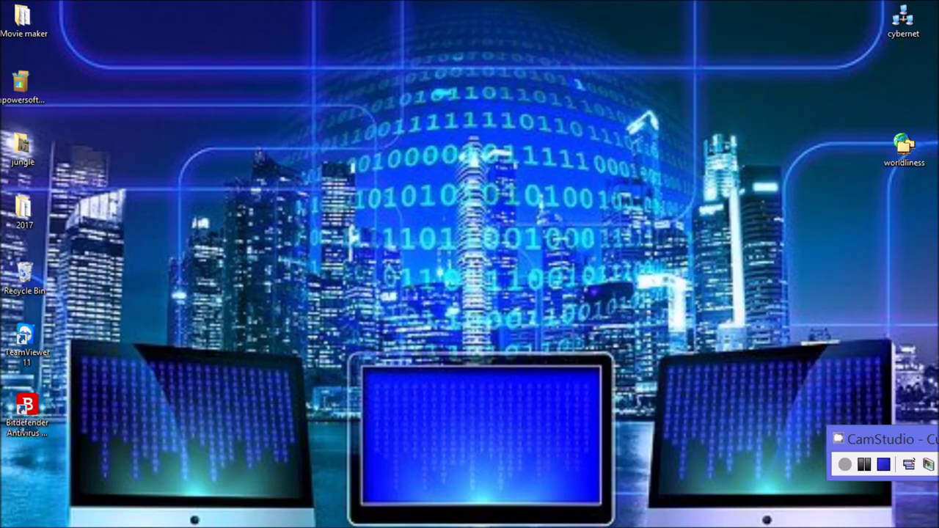
click(609, 517)
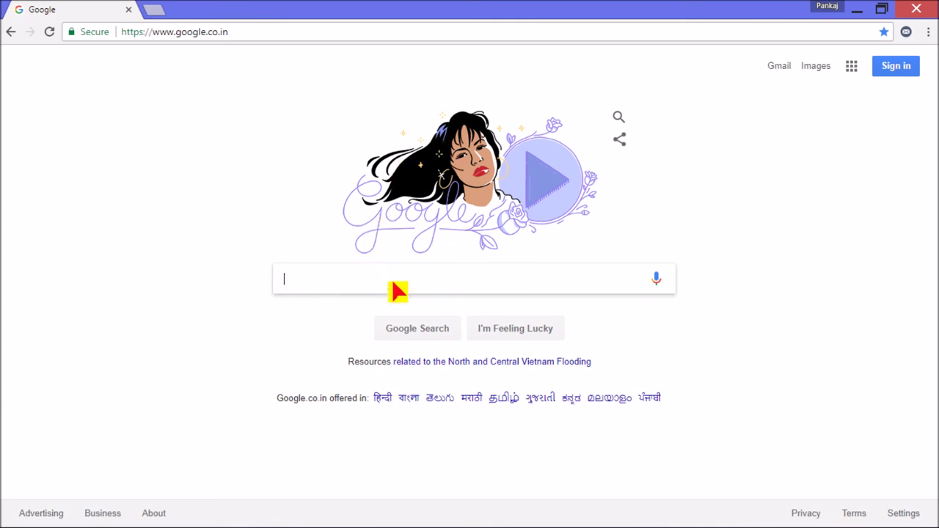
text(wh)
text(at is my)
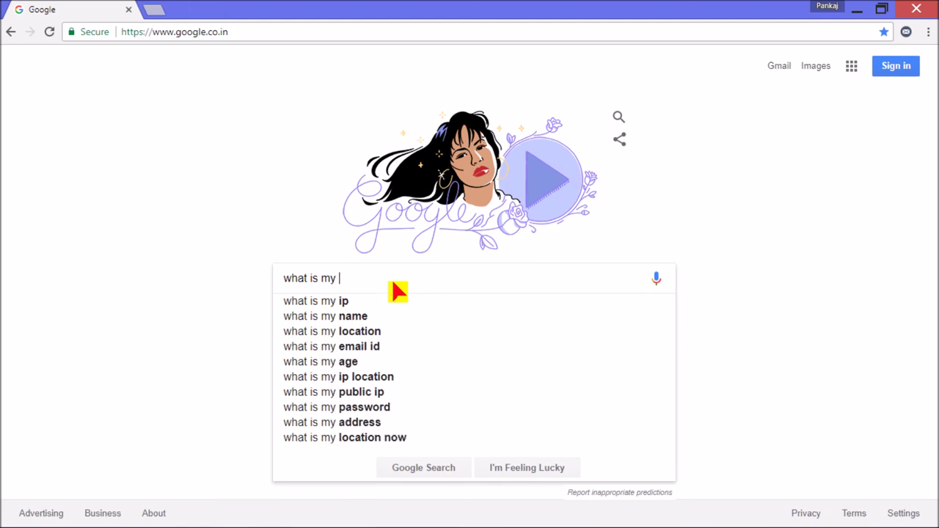
click(367, 301)
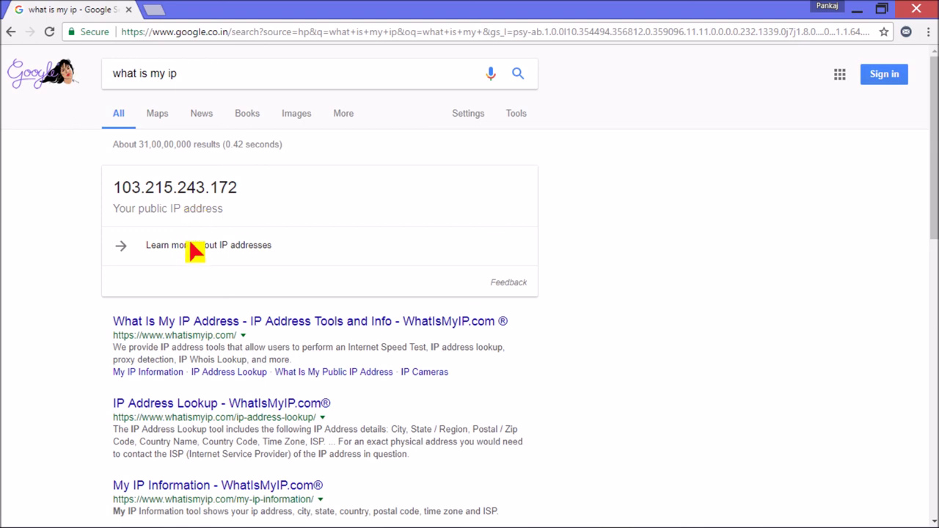
click(857, 8)
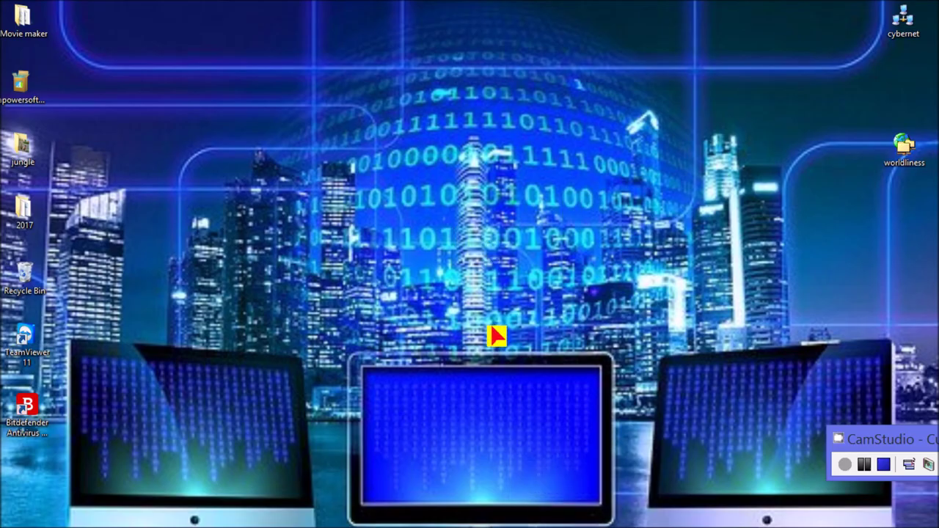